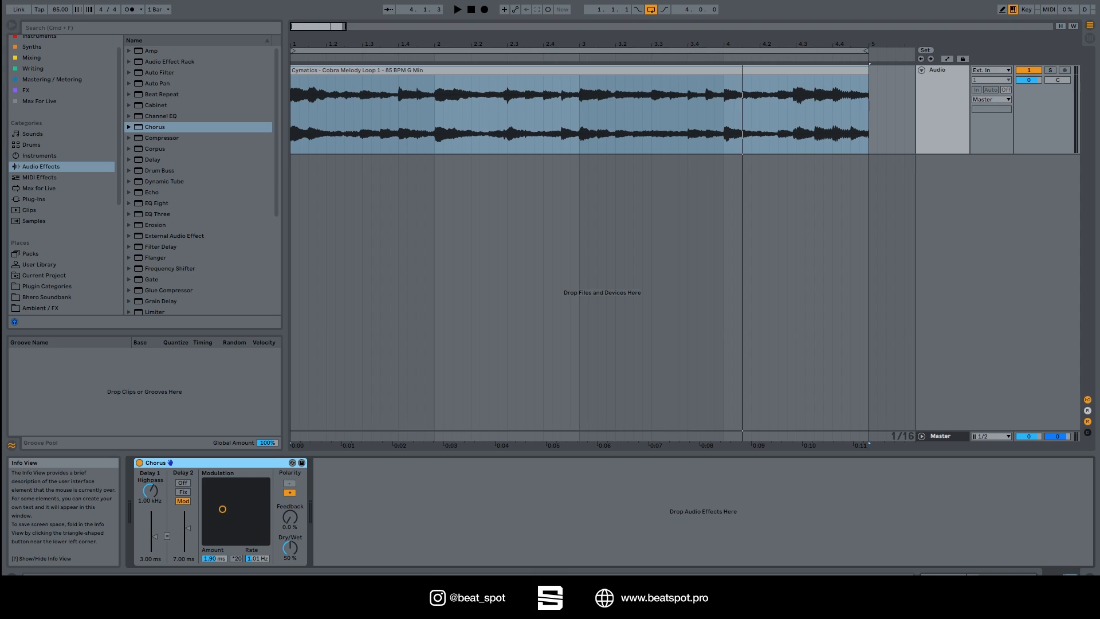
Play the melody loop with the Chorus device bypassed and again with it enabled to compare the sound
{"action": "left_click", "coordinate": [139, 463]}
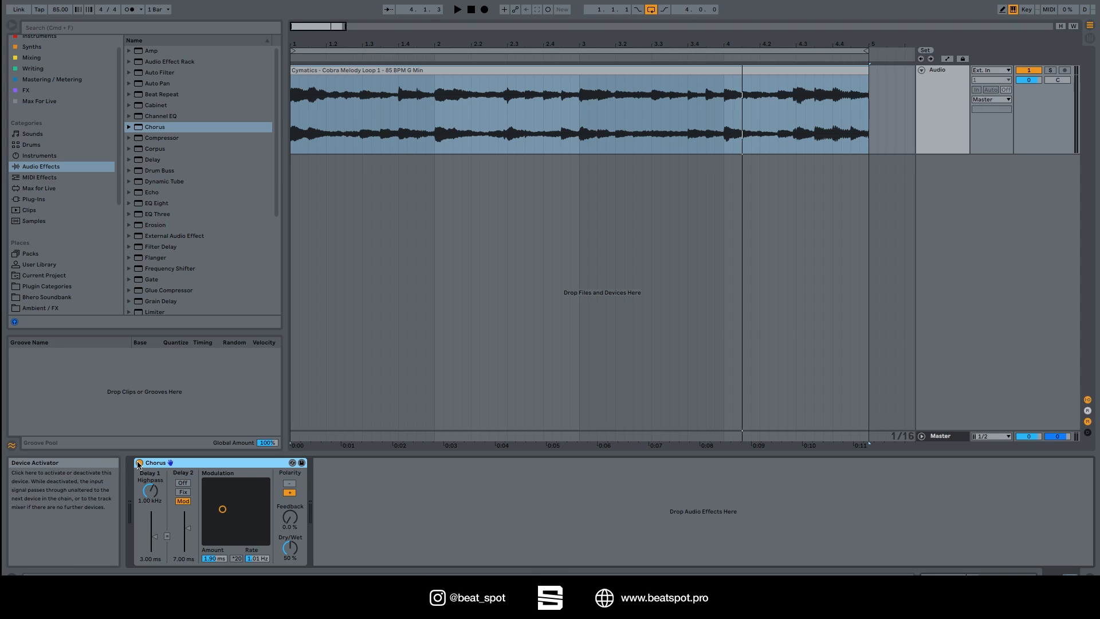
{"action": "left_click", "coordinate": [373, 77]}
{"action": "key", "text": "space"}
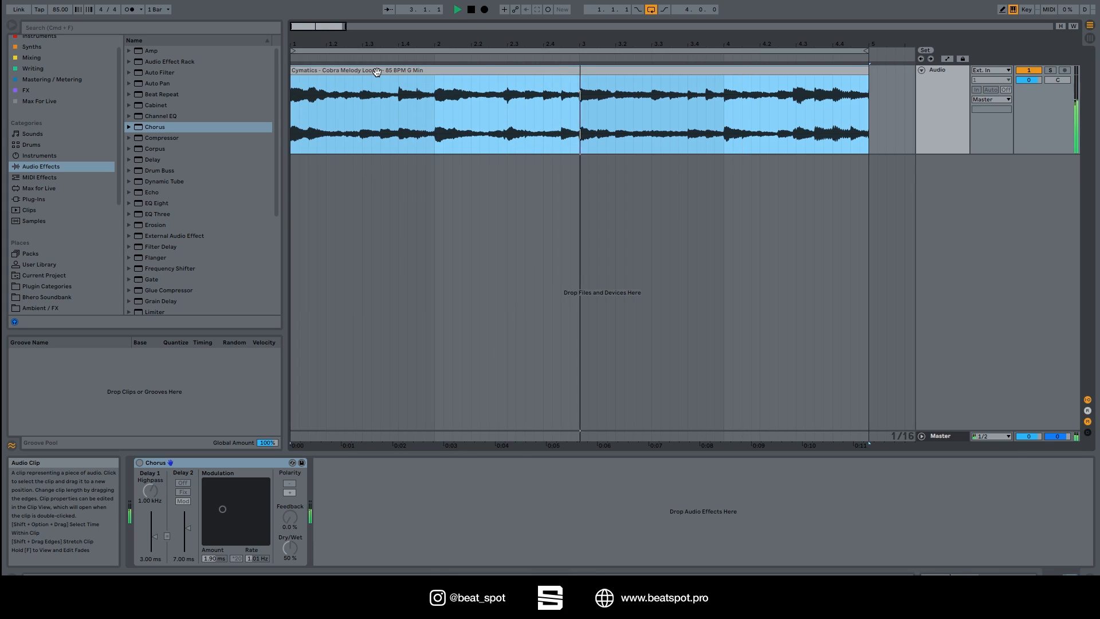
{"action": "left_click", "coordinate": [140, 462]}
{"action": "key", "text": "space"}
{"action": "left_click", "coordinate": [320, 70]}
{"action": "key", "text": "space"}
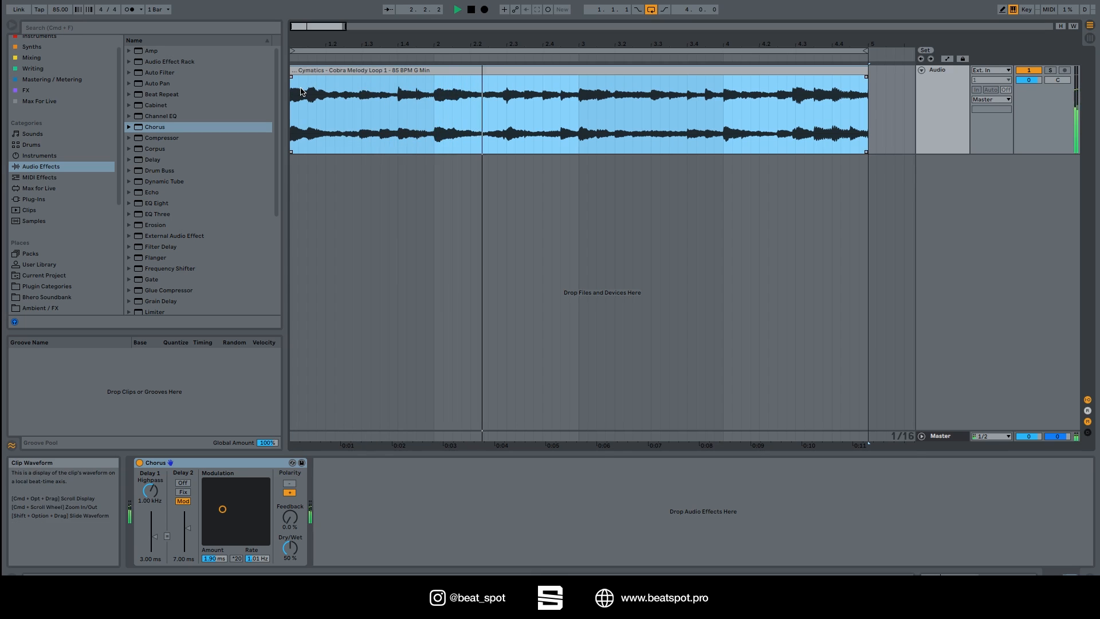
{"action": "key", "text": "space"}
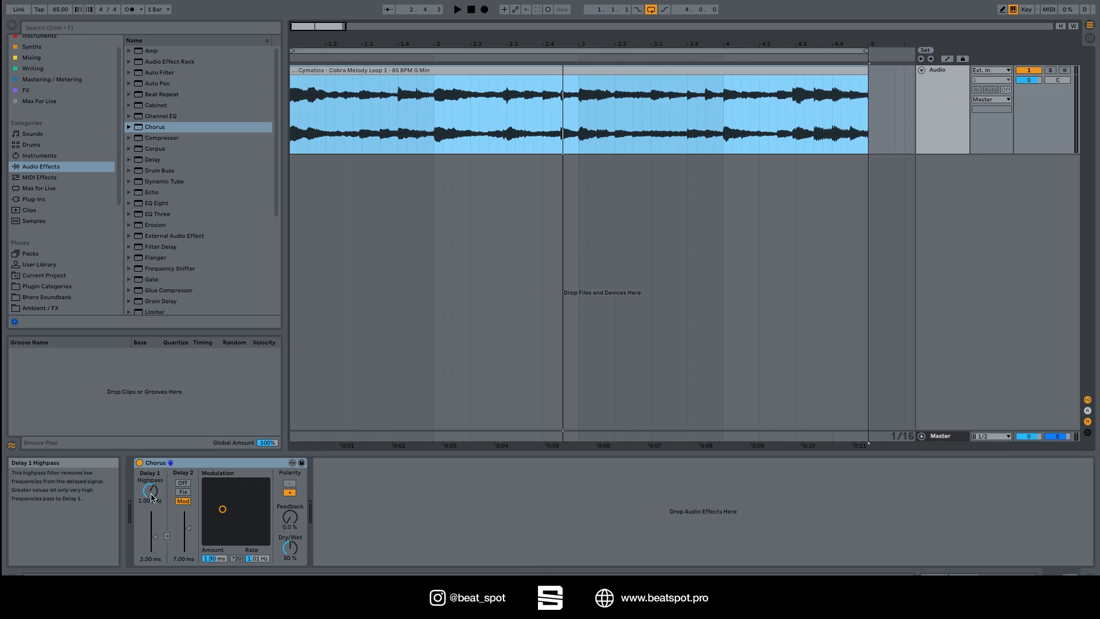
Set the Chorus highpass to 20.0 Hz and Dry/Wet to 100 %, and audition the loop from its start
{"action": "left_click_drag", "start_coordinate": [150, 490], "coordinate": [151, 538]}
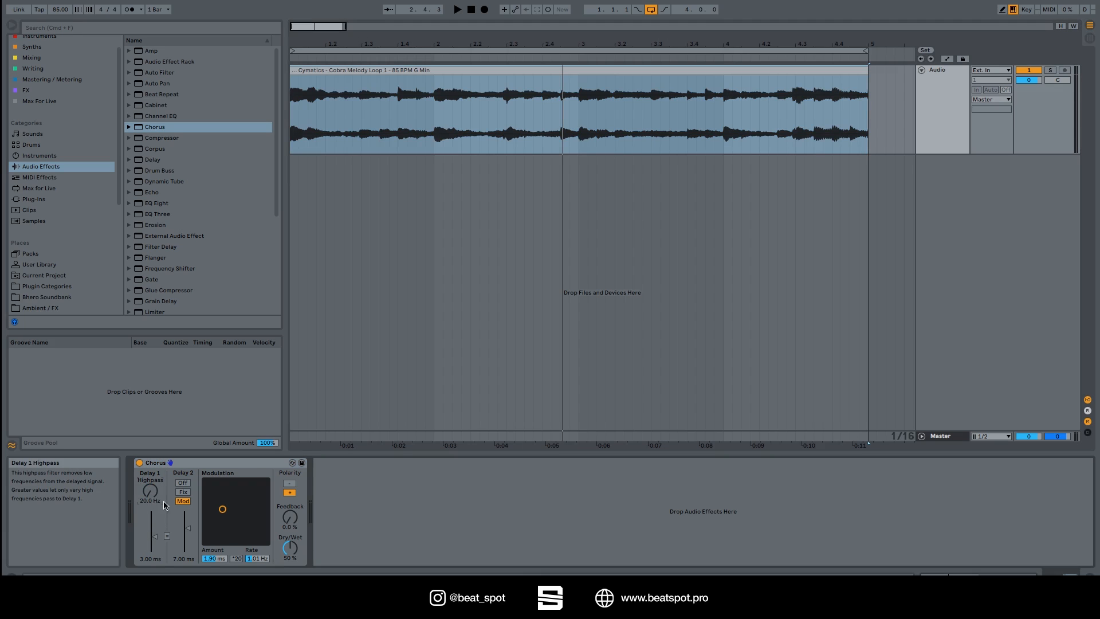
{"action": "left_click_drag", "start_coordinate": [290, 547], "coordinate": [290, 521]}
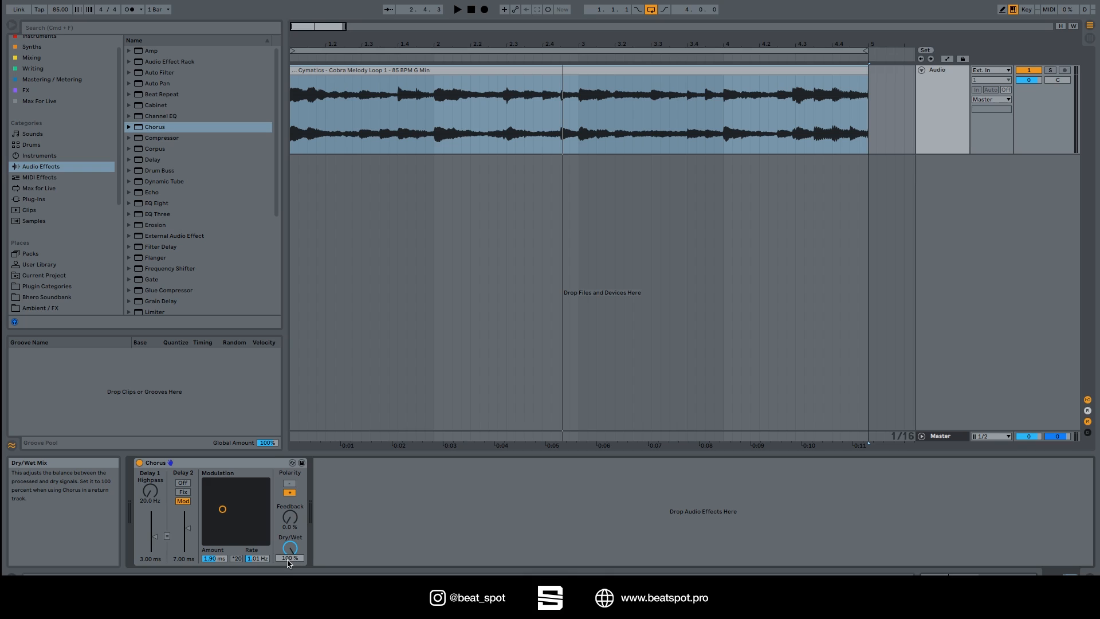
{"action": "left_click", "coordinate": [159, 496]}
{"action": "mouse_move", "coordinate": [150, 501]}
{"action": "left_mouse_down"}
{"action": "mouse_move", "coordinate": [150, 475]}
{"action": "mouse_move", "coordinate": [150, 516]}
{"action": "left_mouse_up"}
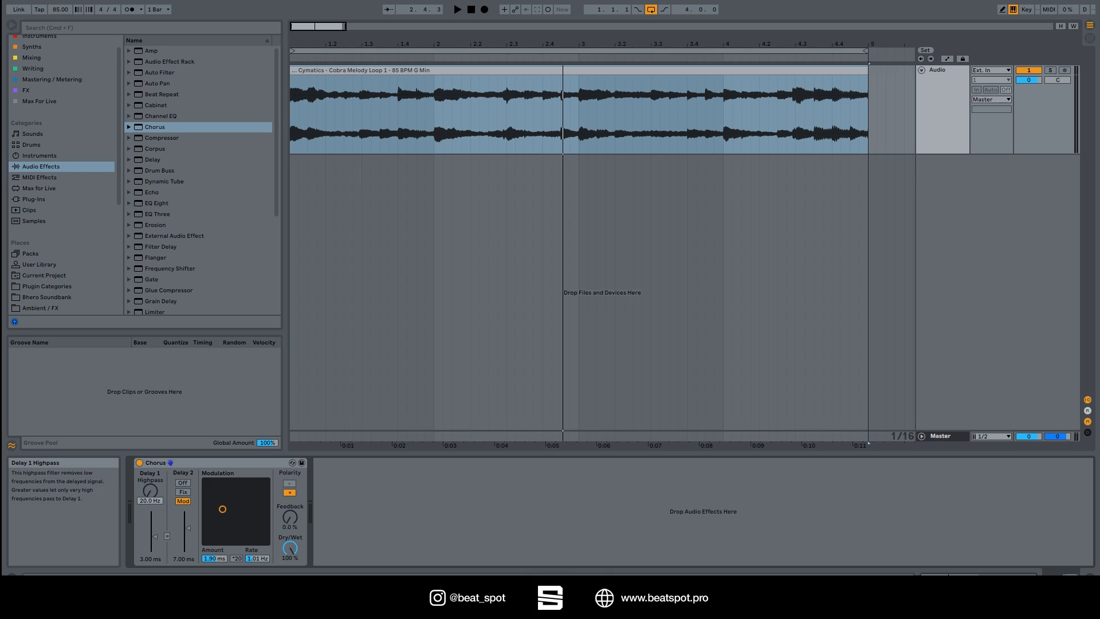
{"action": "left_click", "coordinate": [383, 69]}
{"action": "key", "text": "space"}
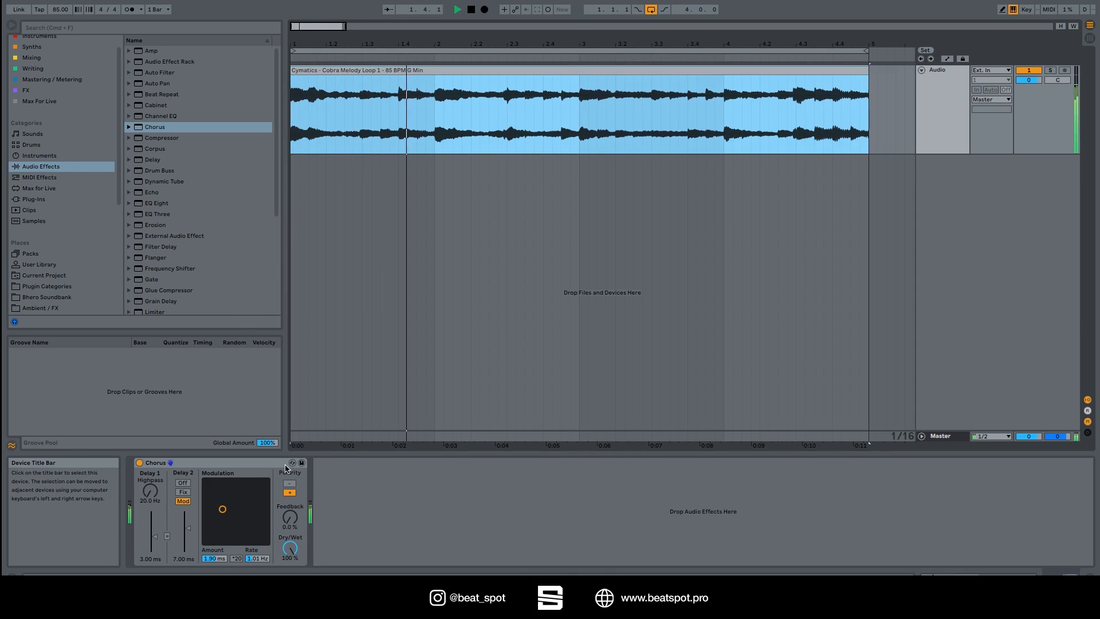
{"action": "key", "text": "space"}
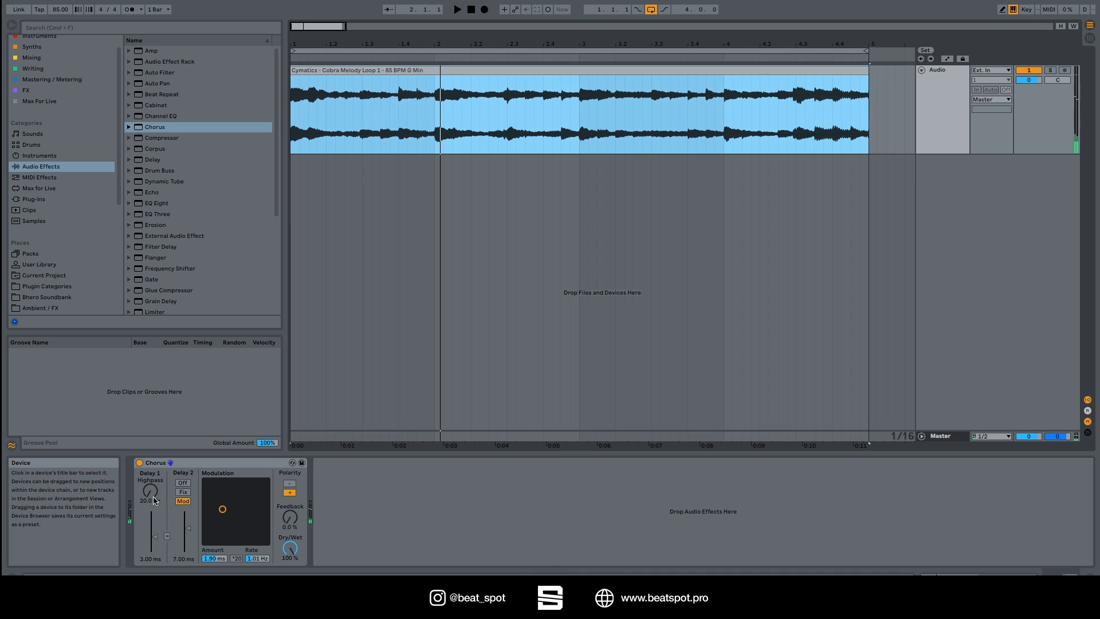
Sweep the Delay 1 highpass upward while the loop plays, and leave it at about 200 Hz
{"action": "left_click", "coordinate": [153, 502]}
{"action": "left_click_drag", "start_coordinate": [150, 491], "coordinate": [150, 453]}
{"action": "key", "text": "space"}
{"action": "left_click_drag", "start_coordinate": [151, 491], "coordinate": [151, 435]}
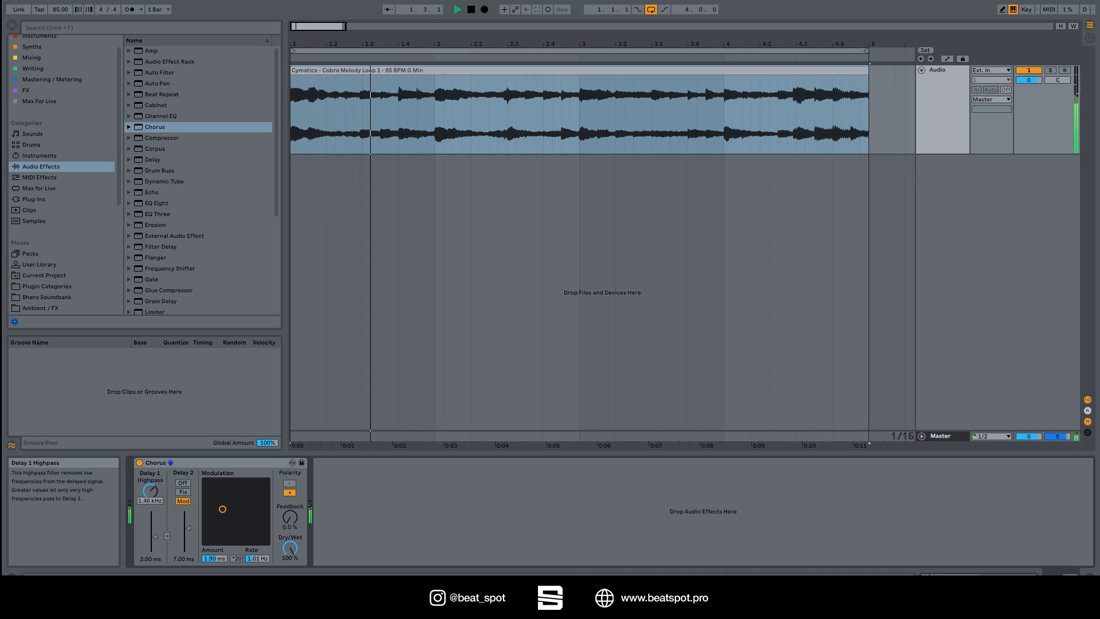
{"action": "mouse_move", "coordinate": [151, 491]}
{"action": "left_mouse_down"}
{"action": "mouse_move", "coordinate": [150, 573]}
{"action": "mouse_move", "coordinate": [149, 501]}
{"action": "left_mouse_up"}
{"action": "key", "text": "space"}
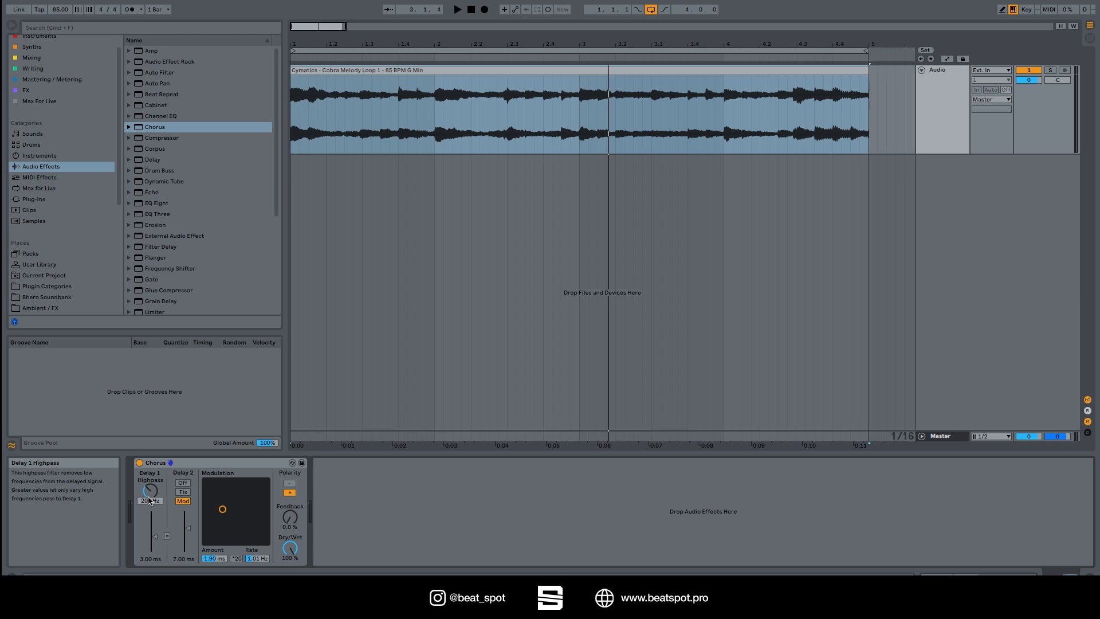
Sweep the Delay 1 time down to 0.01 ms and back up to 4.67 ms while the loop plays
{"action": "left_click_drag", "start_coordinate": [155, 536], "coordinate": [154, 516]}
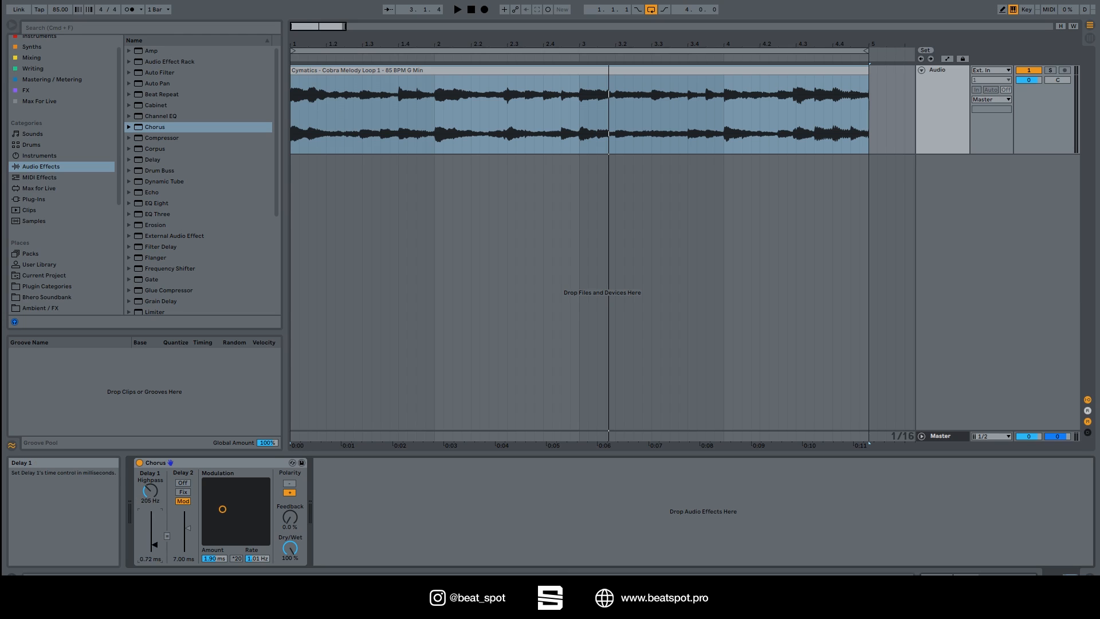
{"action": "key", "text": "space"}
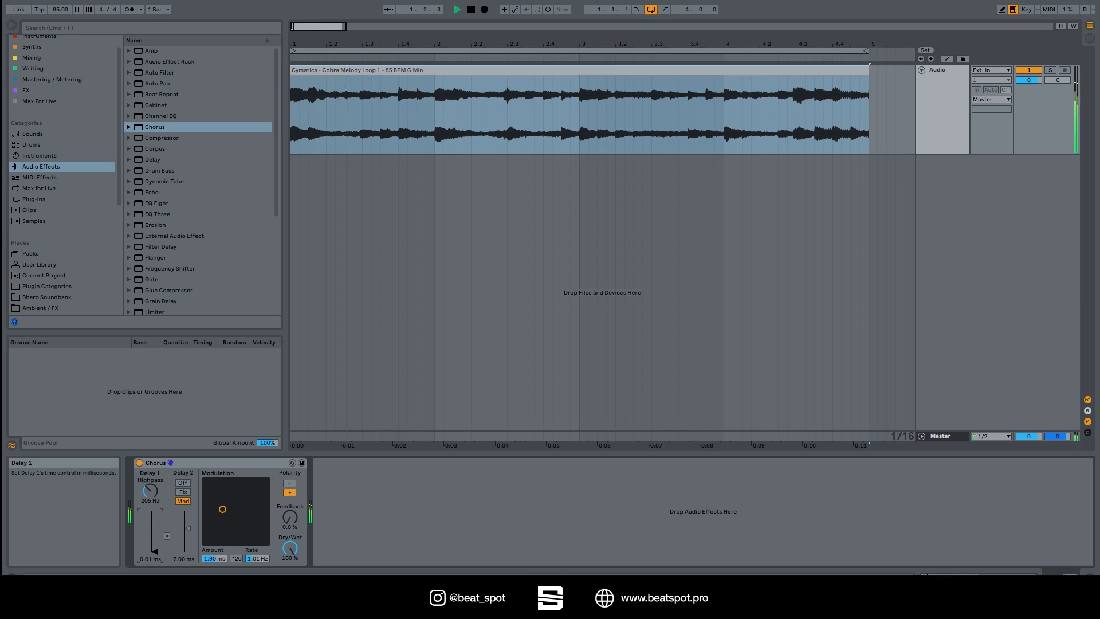
{"action": "mouse_move", "coordinate": [154, 550]}
{"action": "left_mouse_down"}
{"action": "mouse_move", "coordinate": [153, 511]}
{"action": "mouse_move", "coordinate": [154, 533]}
{"action": "left_mouse_up"}
{"action": "key", "text": "space"}
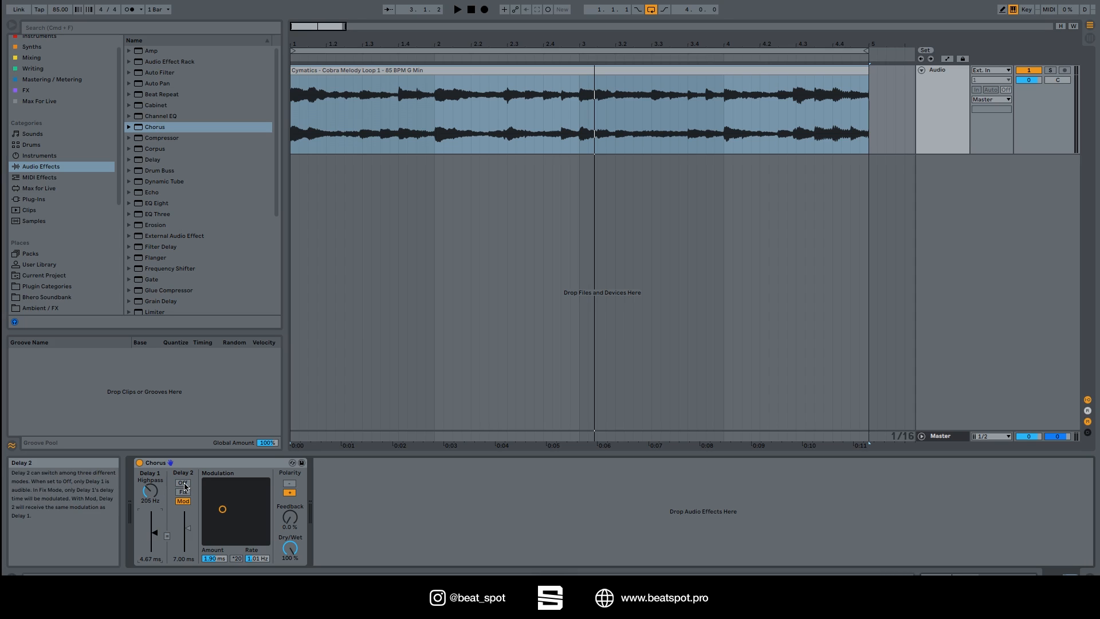
Switch Delay 2 to Off and raise the Delay 1 time to 12.1 ms while auditioning the loop
{"action": "left_click", "coordinate": [183, 484]}
{"action": "key", "text": "space"}
{"action": "left_click_drag", "start_coordinate": [162, 536], "coordinate": [163, 521]}
{"action": "key", "text": "space"}
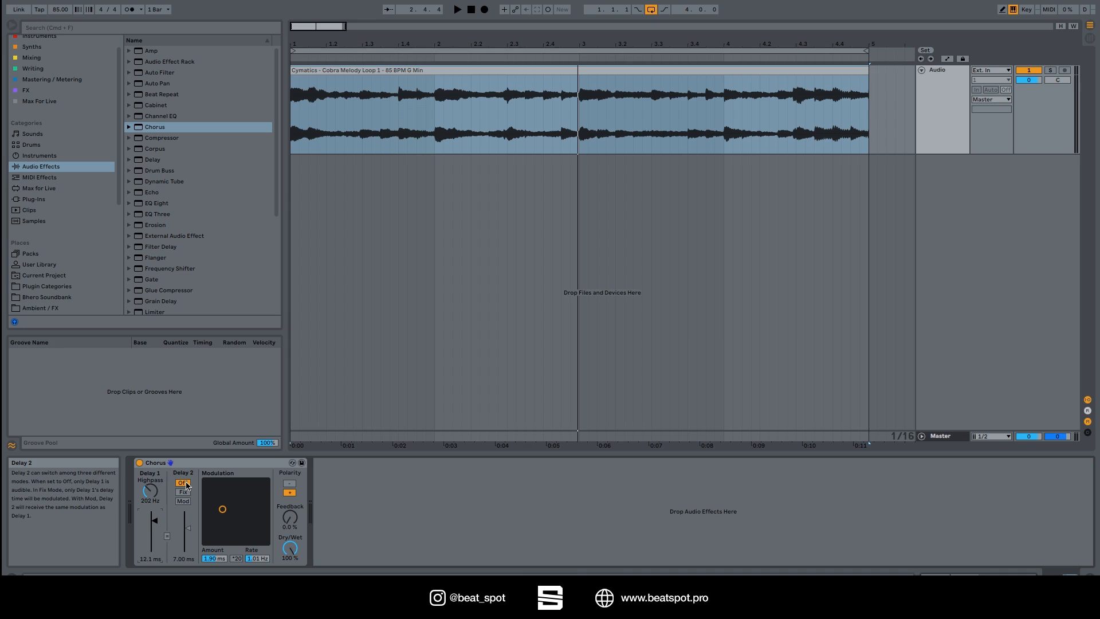
Switch Delay 2 to Fix and audition different delay times, ending at 14.8 ms for Delay 1 and 15.3 ms for Delay 2
{"action": "left_click", "coordinate": [183, 493]}
{"action": "key", "text": "space"}
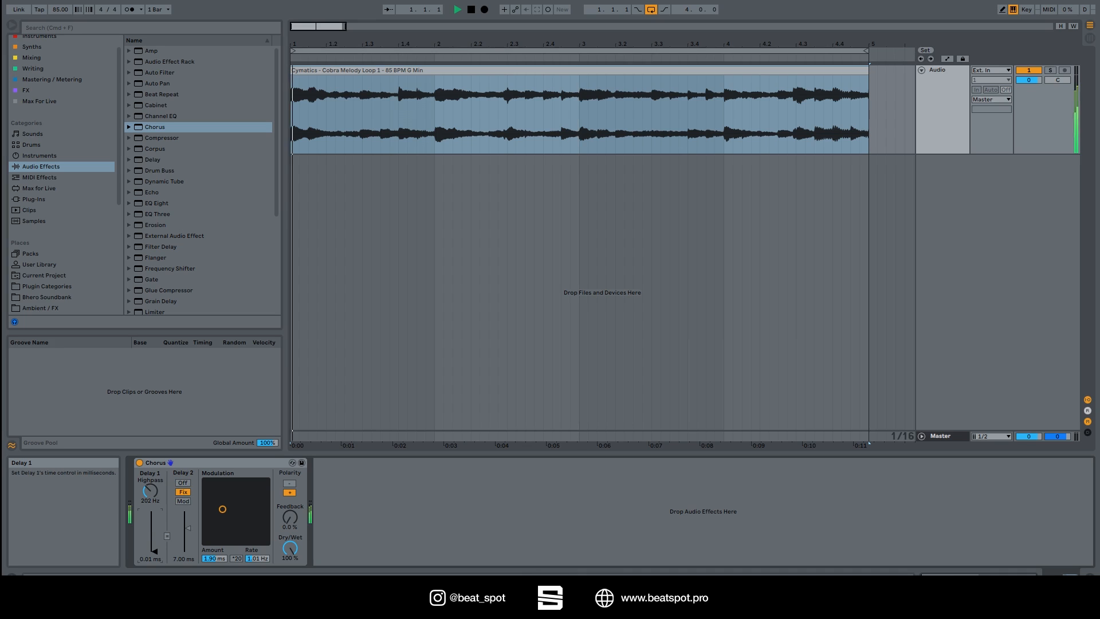
{"action": "left_click_drag", "start_coordinate": [155, 549], "coordinate": [188, 517]}
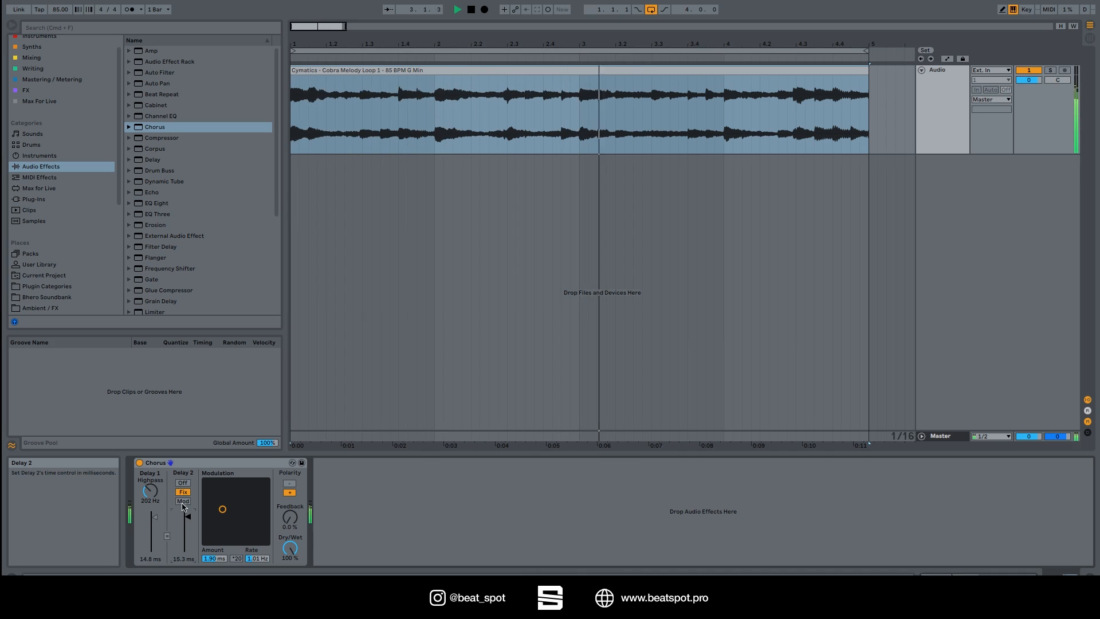
{"action": "key", "text": "space"}
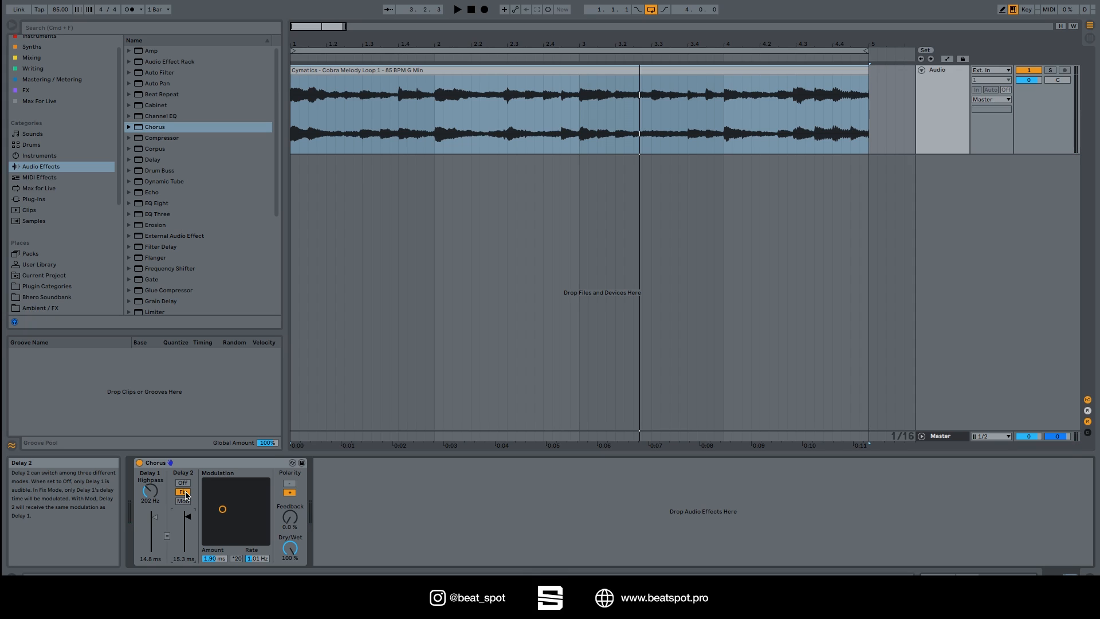
Switch Delay 2 to Mod and audition varied delay times with the modulation at 4.69 ms and 1.20 Hz
{"action": "left_click", "coordinate": [184, 500]}
{"action": "key", "text": "space"}
{"action": "left_click_drag", "start_coordinate": [188, 545], "coordinate": [154, 541]}
{"action": "mouse_move", "coordinate": [223, 509]}
{"action": "left_mouse_down"}
{"action": "mouse_move", "coordinate": [247, 496]}
{"action": "mouse_move", "coordinate": [224, 490]}
{"action": "left_mouse_up"}
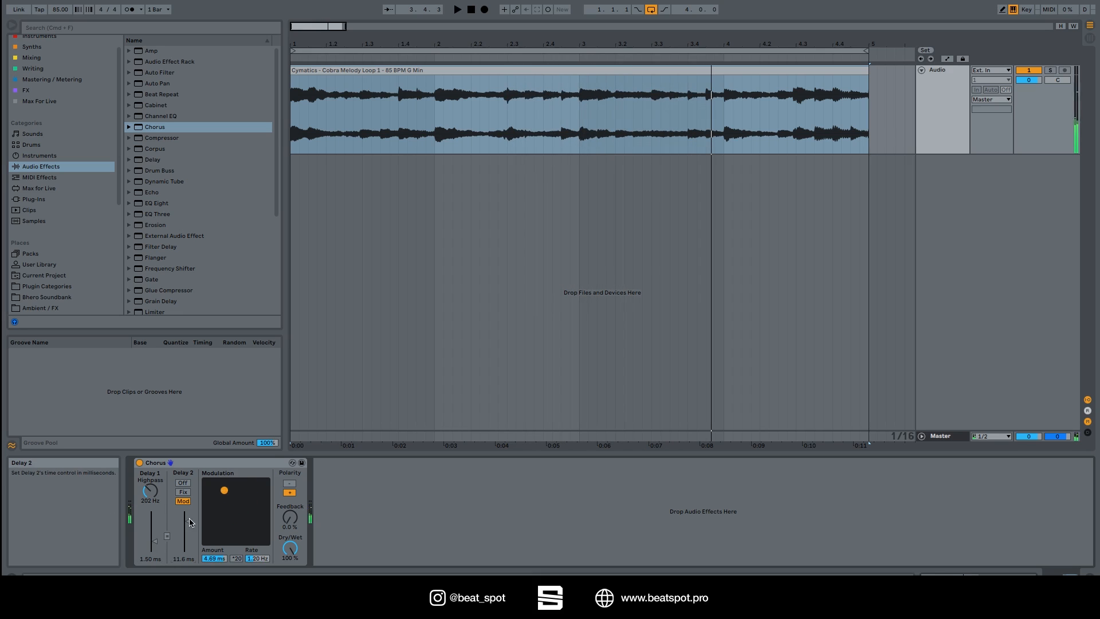
Try the delay link and vary both delay times during playback, ending at 0.08 ms for Delay 1 and 15.8 ms for Delay 2
{"action": "left_click_drag", "start_coordinate": [155, 541], "coordinate": [155, 526]}
{"action": "left_click", "coordinate": [167, 537]}
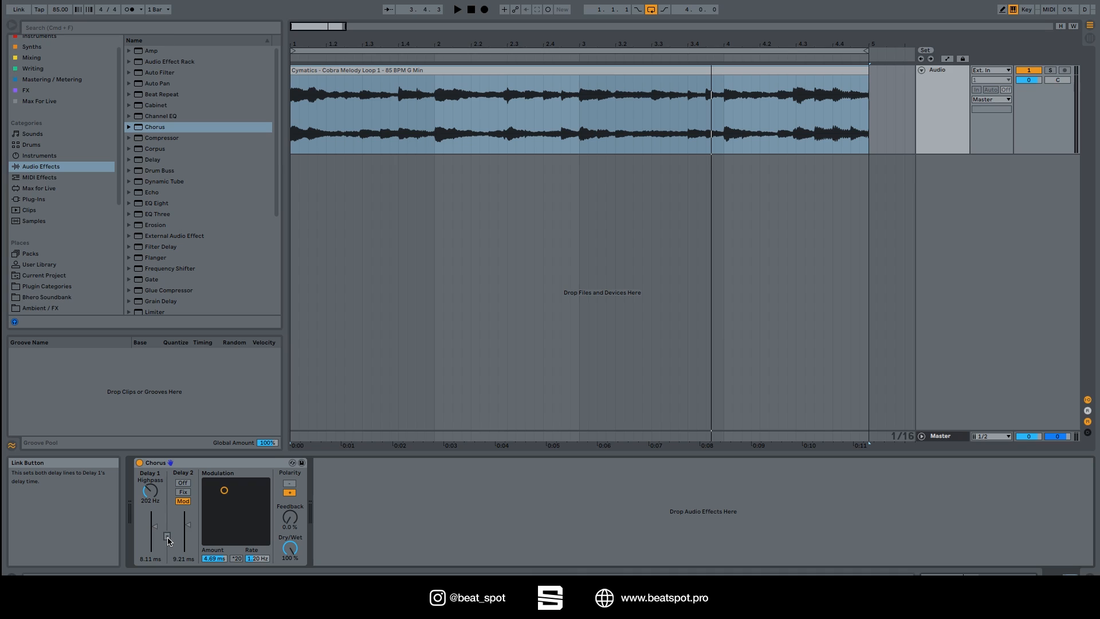
{"action": "left_click_drag", "start_coordinate": [189, 551], "coordinate": [189, 518]}
{"action": "key", "text": "space"}
{"action": "left_click_drag", "start_coordinate": [185, 531], "coordinate": [184, 554]}
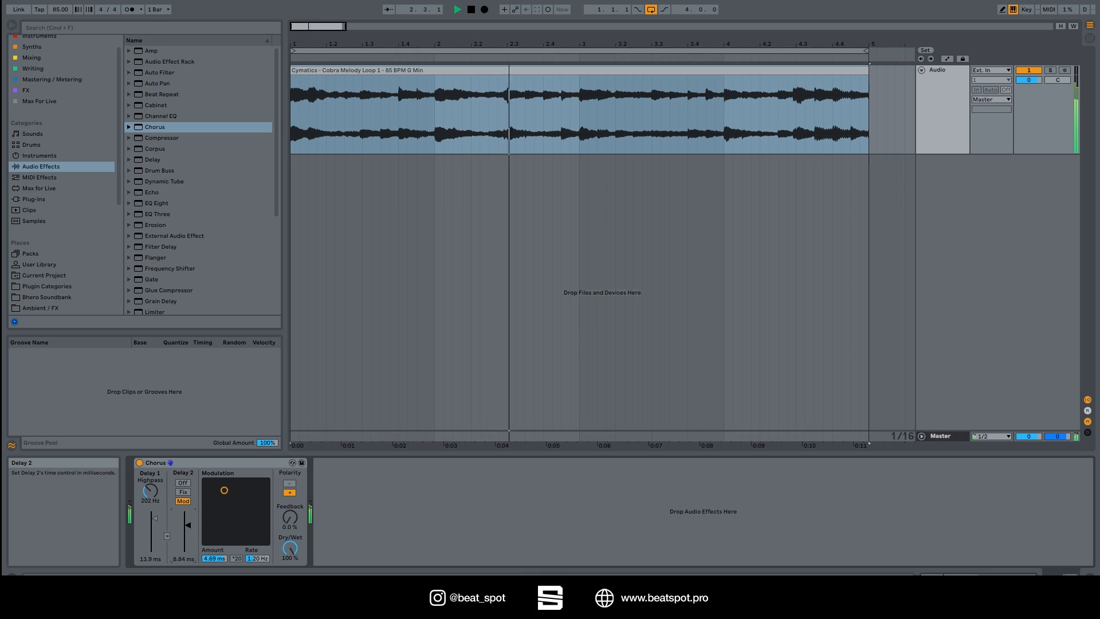
{"action": "left_click_drag", "start_coordinate": [154, 518], "coordinate": [187, 517]}
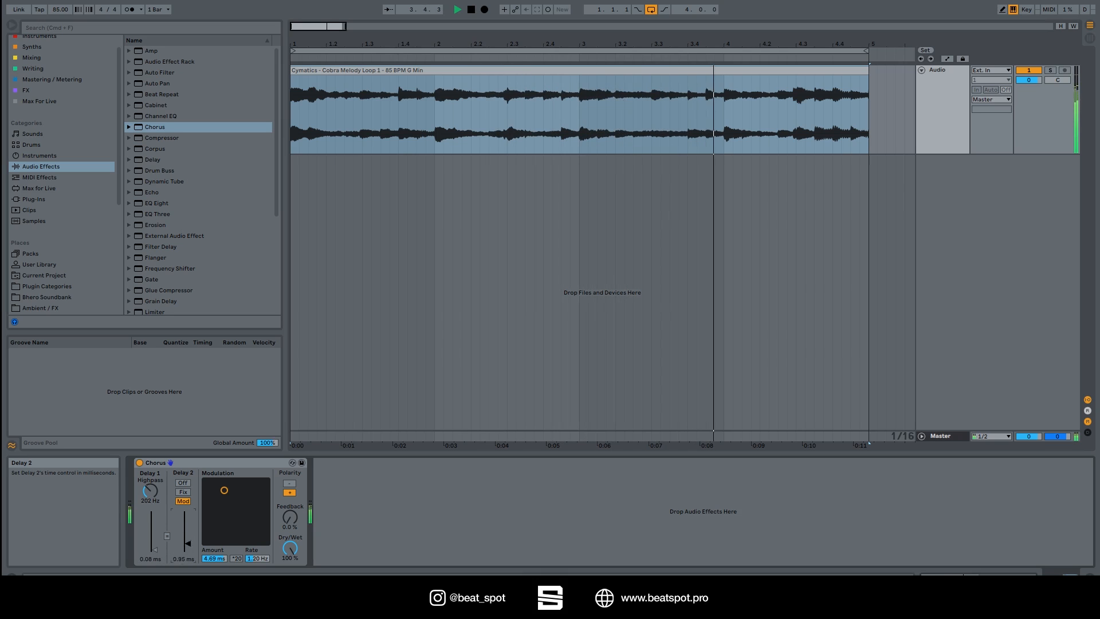
{"action": "key", "text": "space"}
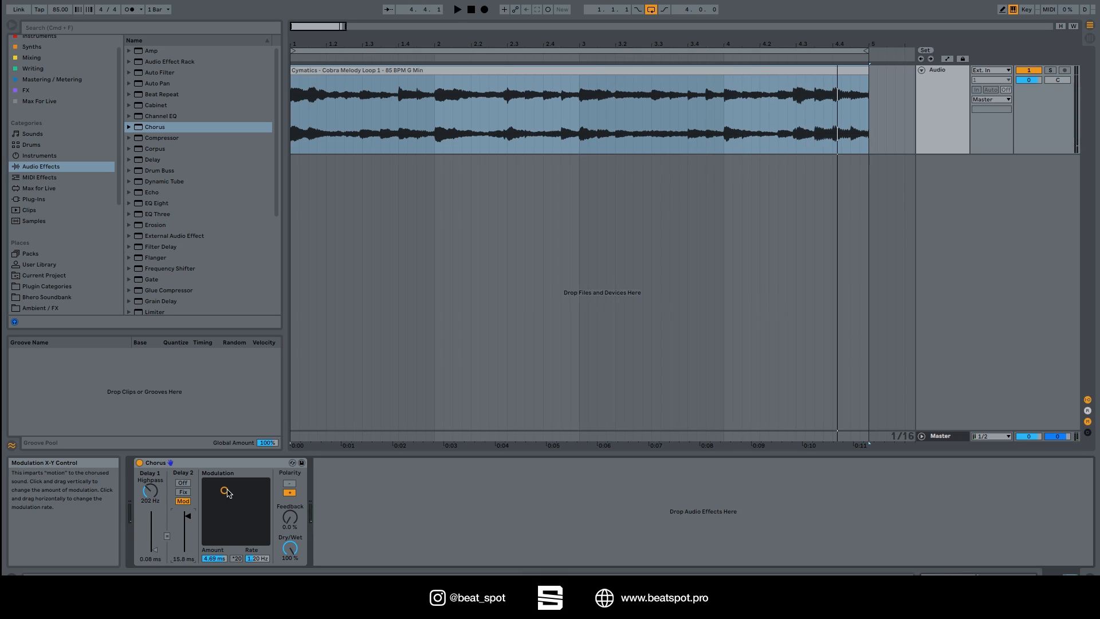
Audition the modulation at a rate of 2.21 Hz, and set the modulation amount to 4.29 ms
{"action": "left_click_drag", "start_coordinate": [228, 494], "coordinate": [233, 515]}
{"action": "key", "text": "space"}
{"action": "key", "text": "space"}
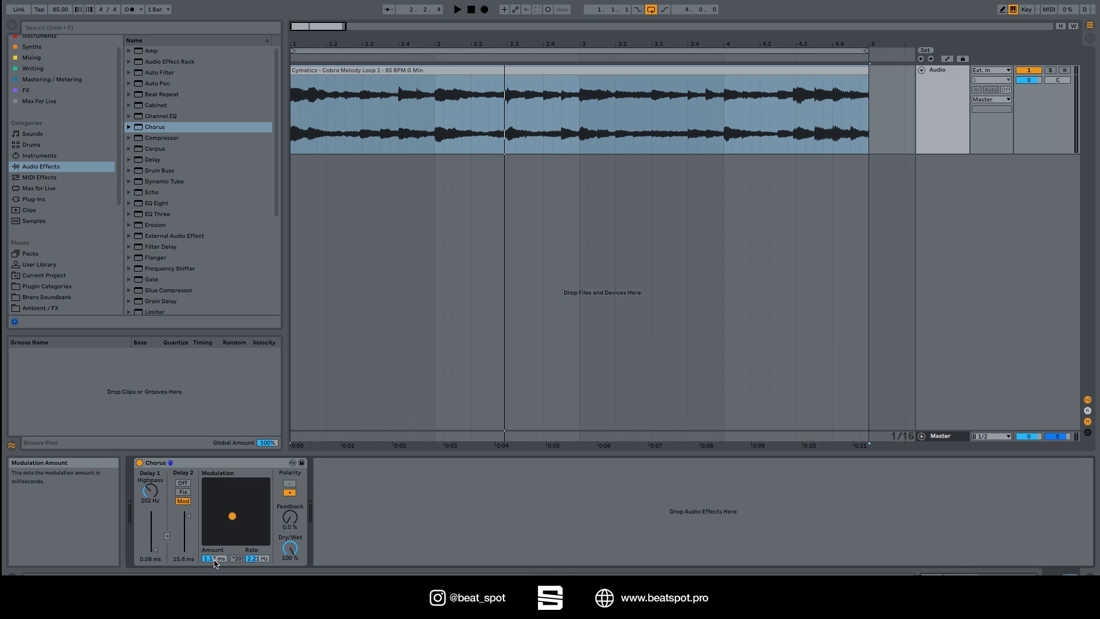
{"action": "left_click_drag", "start_coordinate": [216, 564], "coordinate": [215, 550]}
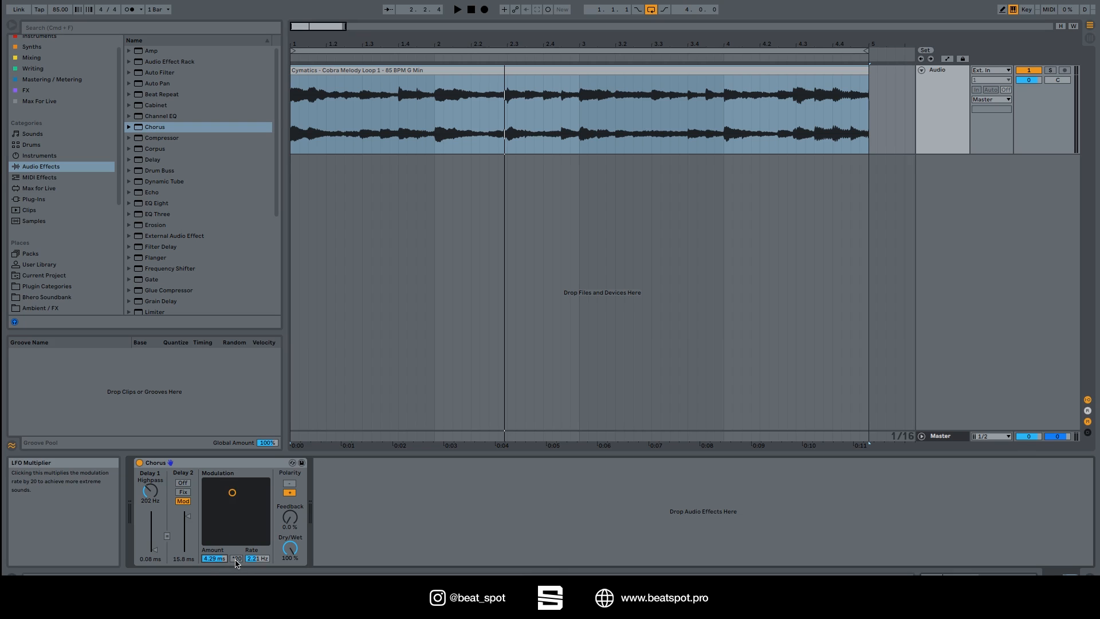
Audition the loop with the *20 rate multiplier on and the modulation at 1.02 ms and 1.02 Hz, and turn the multiplier off
{"action": "left_click", "coordinate": [235, 559]}
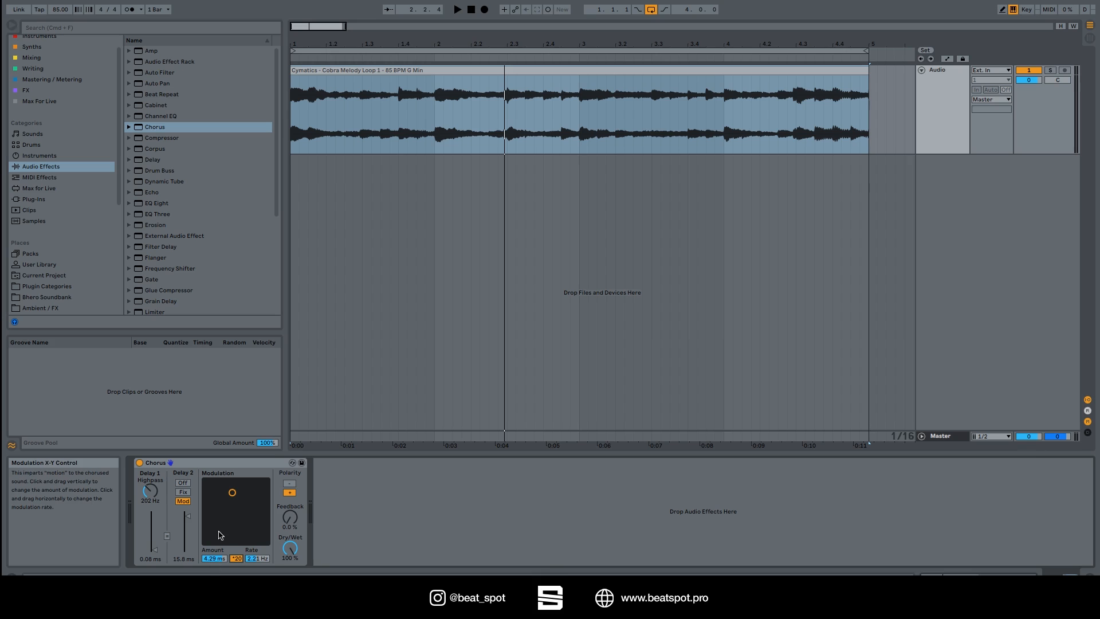
{"action": "key", "text": "space"}
{"action": "left_click_drag", "start_coordinate": [231, 493], "coordinate": [222, 517]}
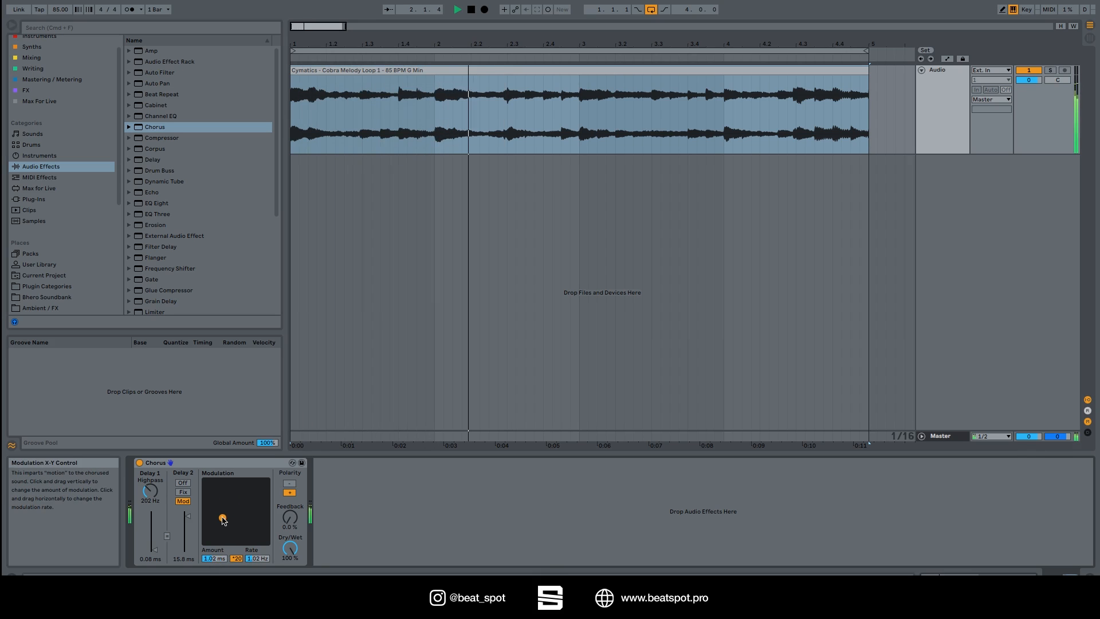
{"action": "left_click", "coordinate": [235, 558]}
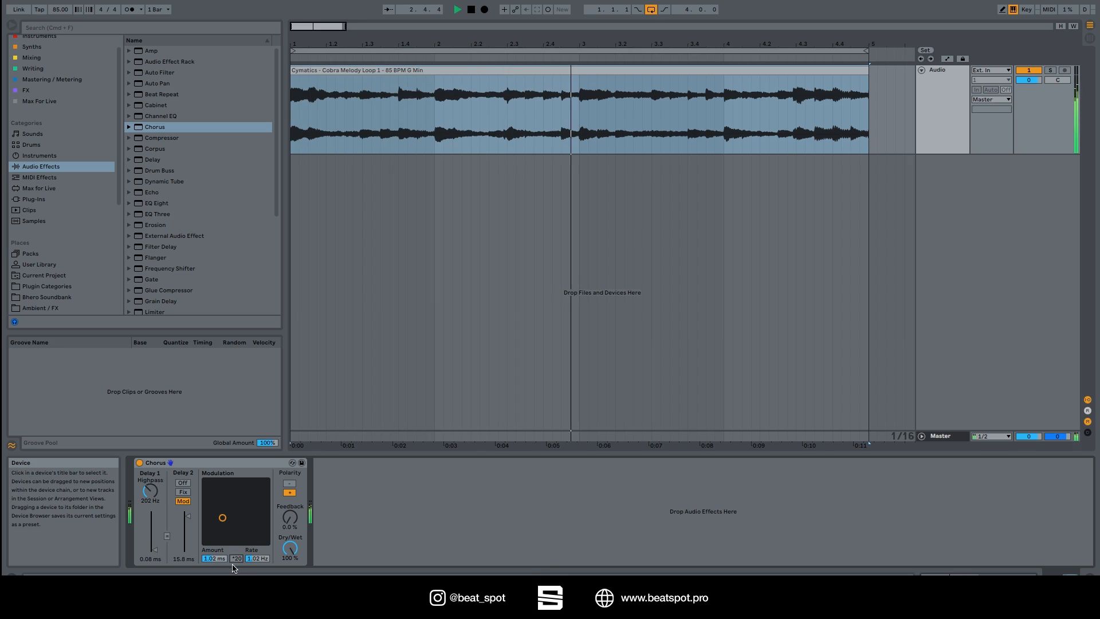
{"action": "key", "text": "space"}
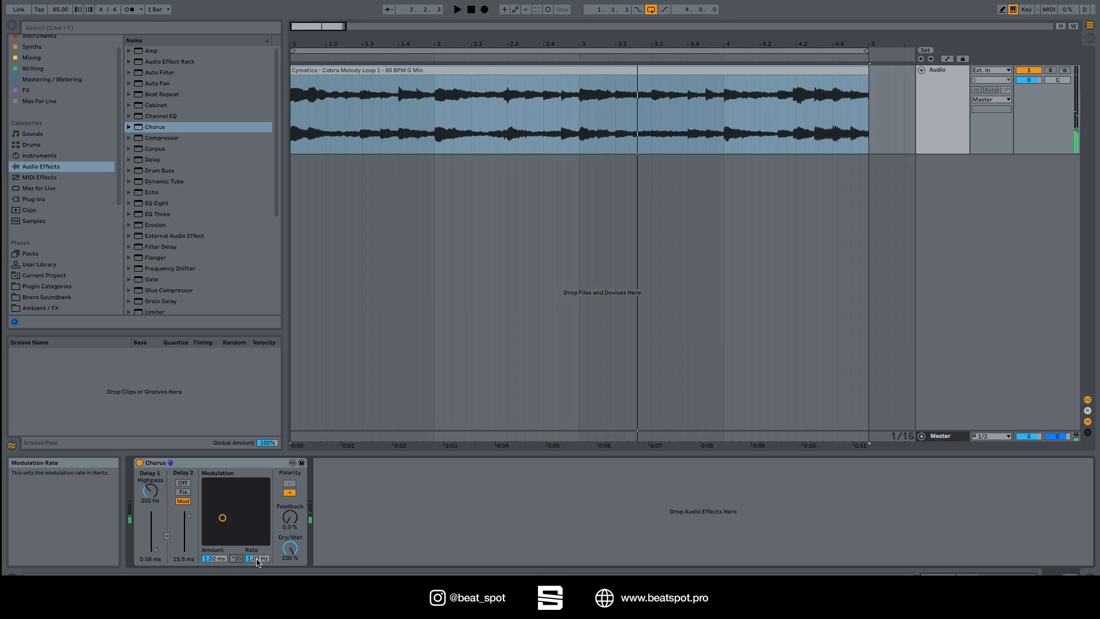
Raise the modulation rate to 10.0 Hz and audition the loop
{"action": "left_click_drag", "start_coordinate": [257, 563], "coordinate": [257, 516]}
{"action": "key", "text": "space"}
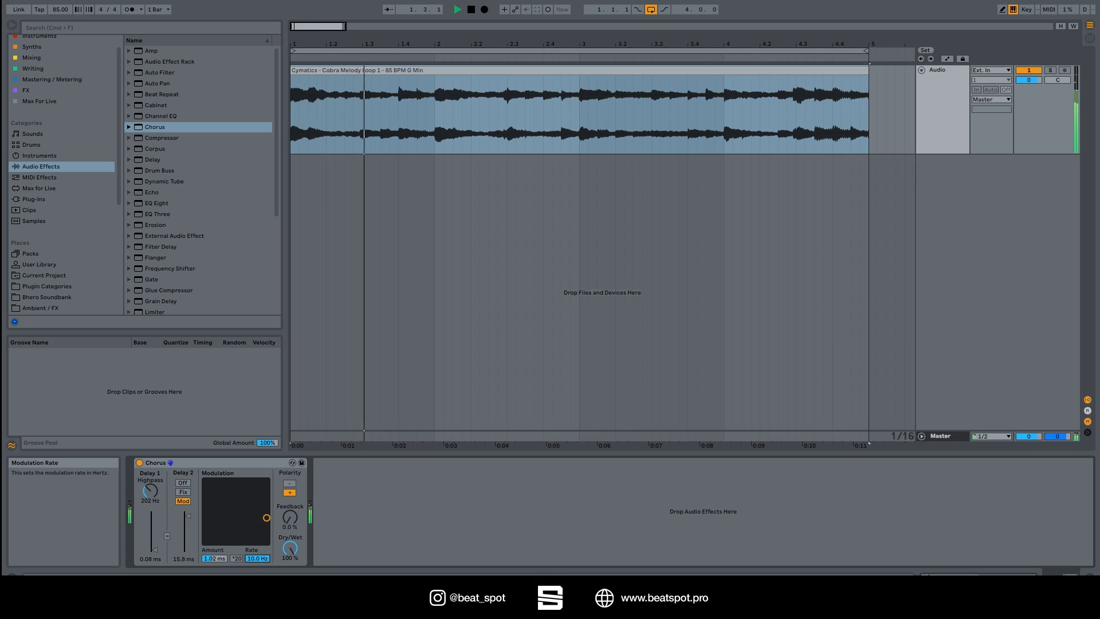
{"action": "key", "text": "space"}
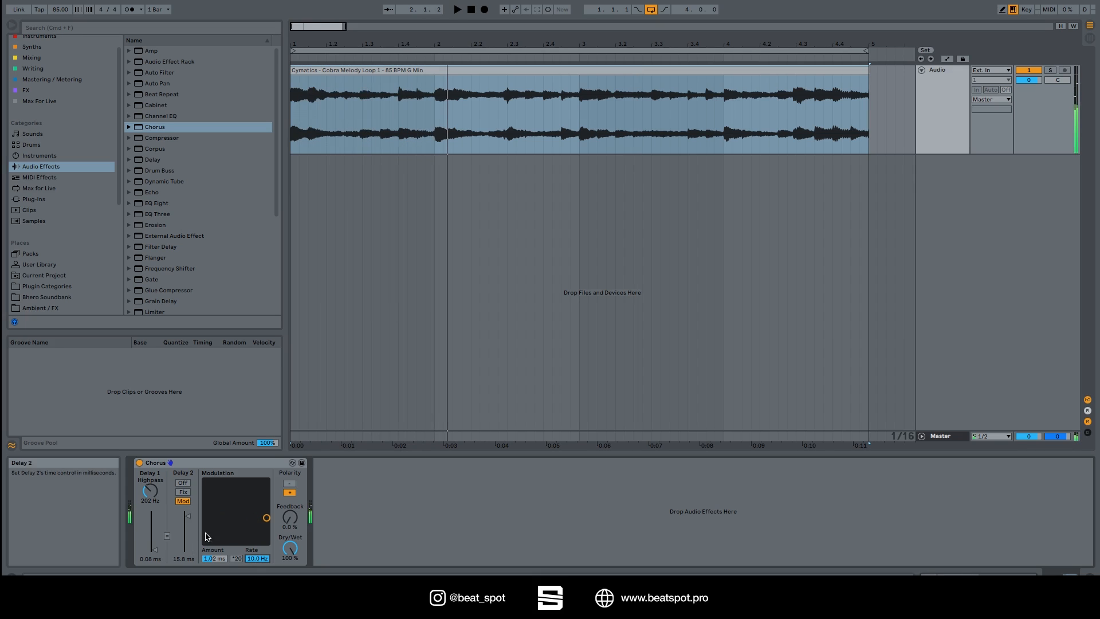
Set the Chorus modulation to an amount of 0.00 ms and a rate of 0.03 Hz, and audition the loop
{"action": "left_click_drag", "start_coordinate": [207, 534], "coordinate": [204, 544]}
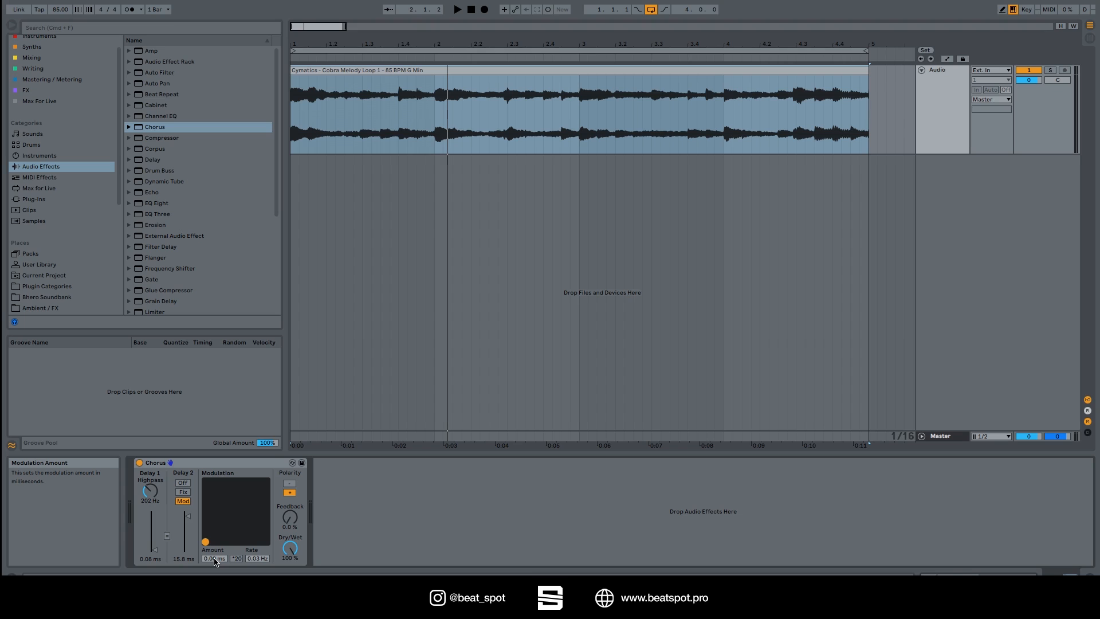
{"action": "key", "text": "space"}
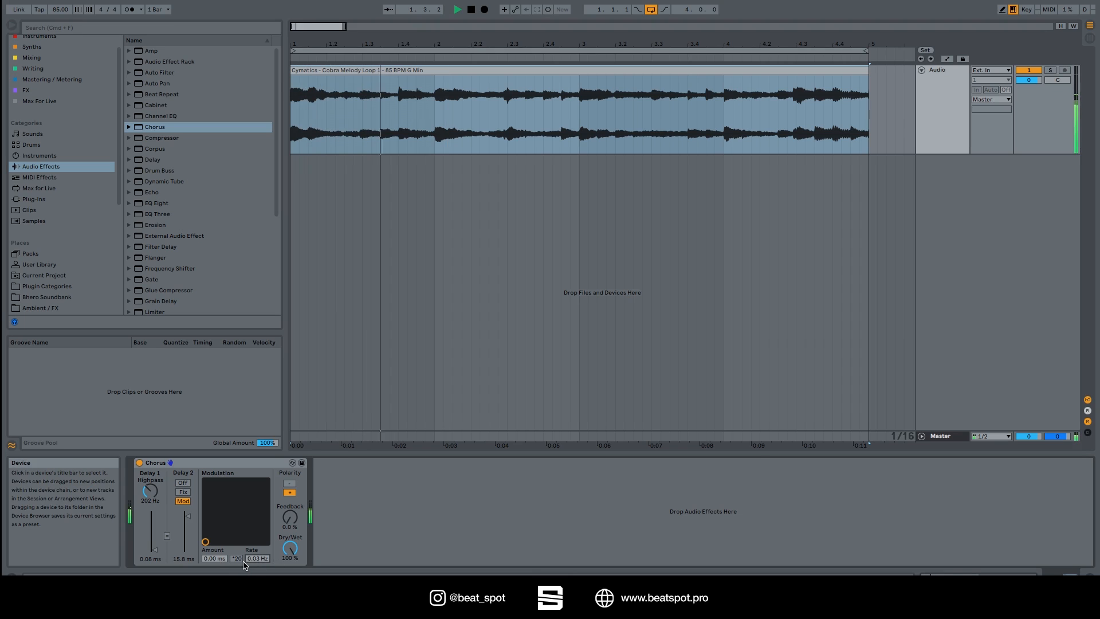
{"action": "key", "text": "space"}
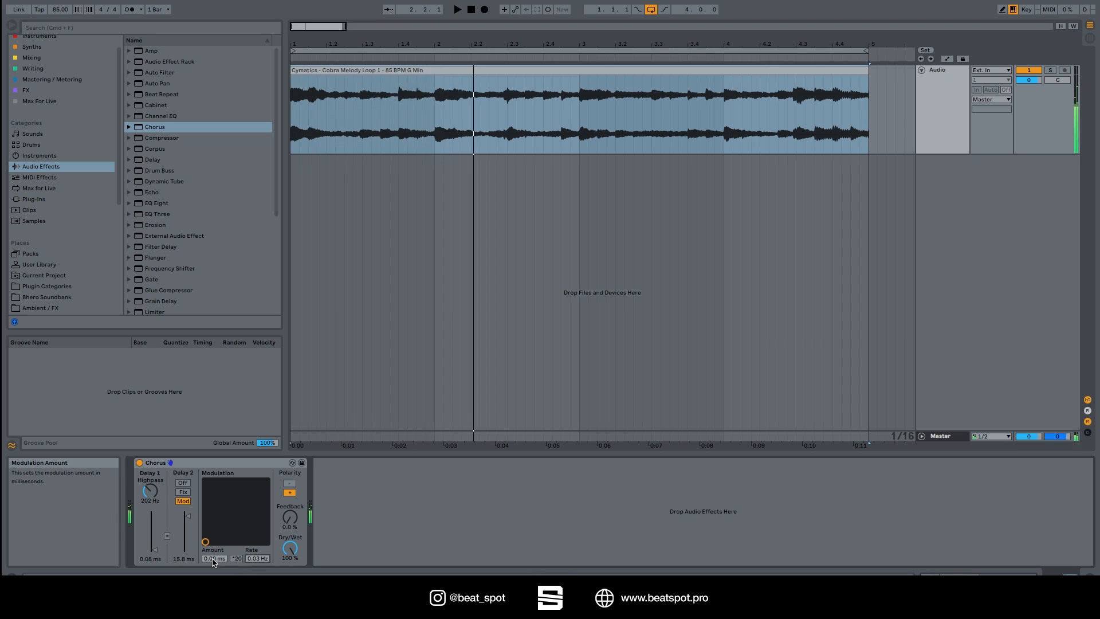
Raise the modulation amount to 6.50 ms and start playback, varying Delay 1 while listening and leaving it at 4.40 ms
{"action": "left_click_drag", "start_coordinate": [215, 559], "coordinate": [214, 487]}
{"action": "key", "text": "space"}
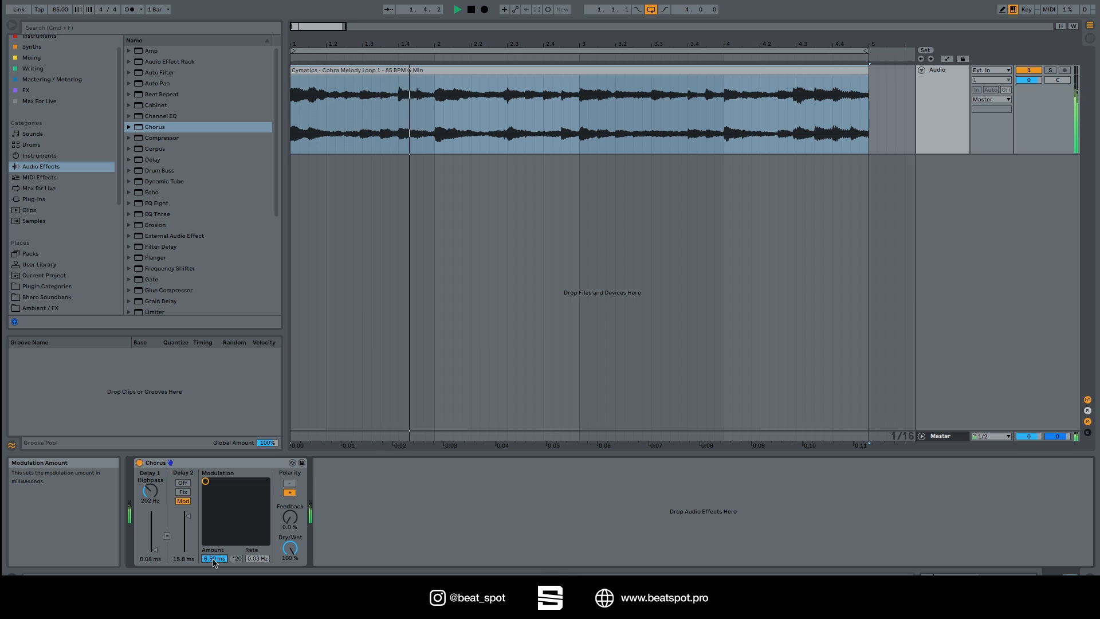
{"action": "left_click_drag", "start_coordinate": [161, 551], "coordinate": [161, 536]}
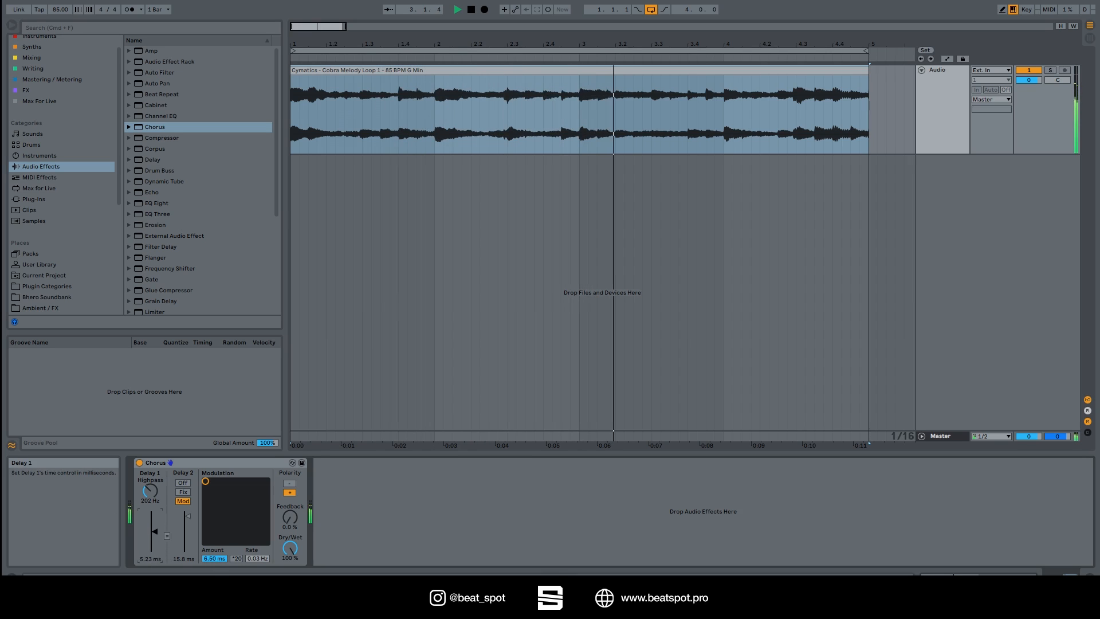
Audition the modulation at 0.00 ms and 10.0 Hz, and change it to 4.58 ms and 0.38 Hz for another listen
{"action": "left_click_drag", "start_coordinate": [219, 560], "coordinate": [264, 516]}
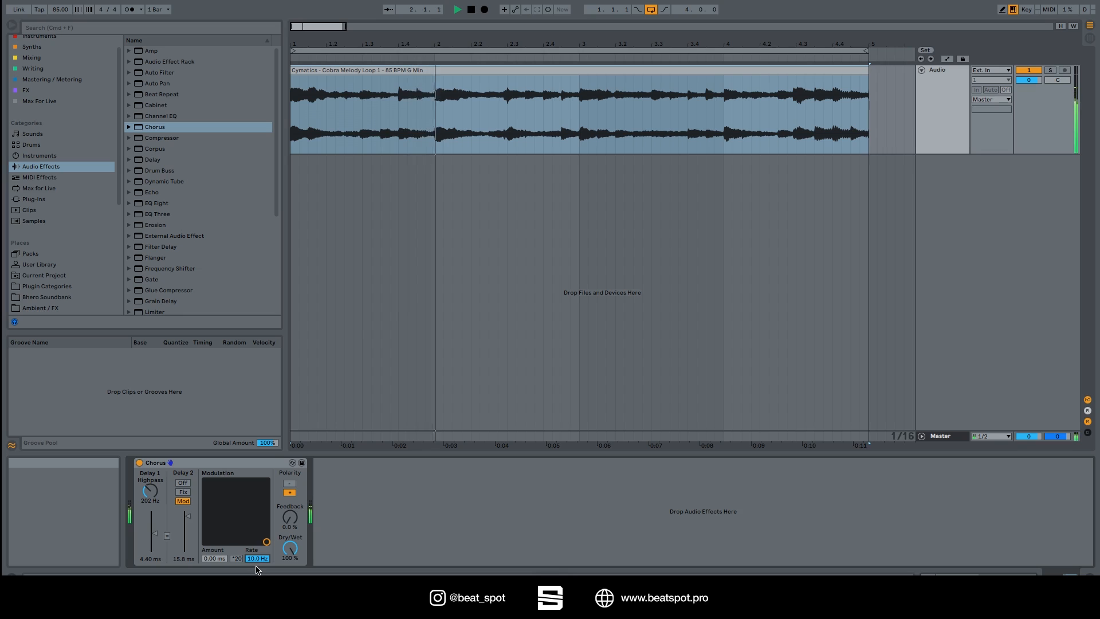
{"action": "key", "text": "space"}
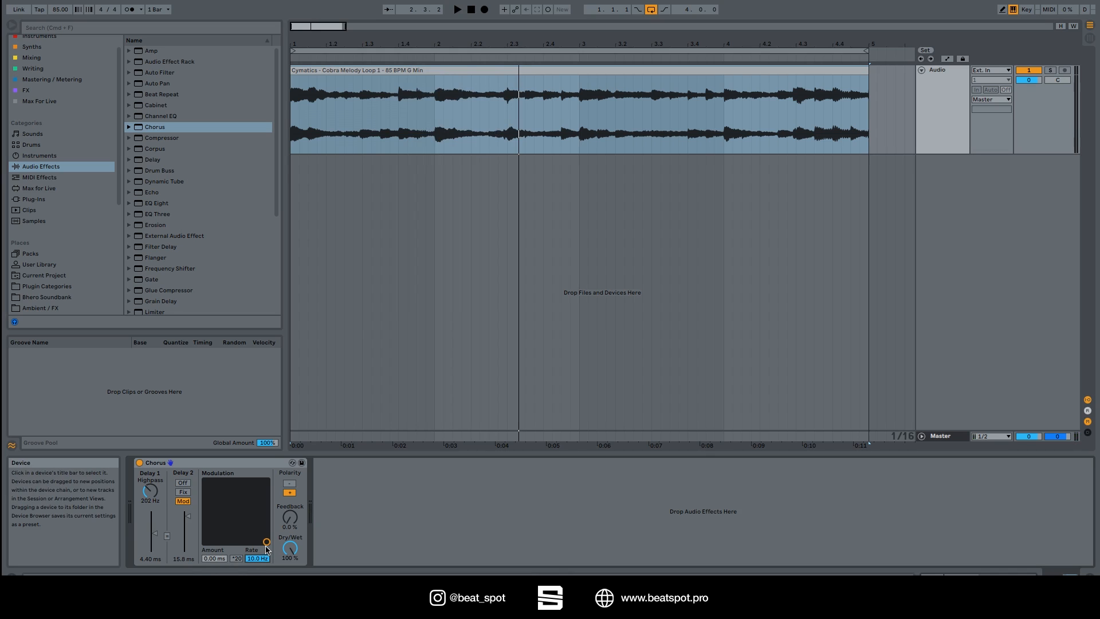
{"action": "left_click_drag", "start_coordinate": [266, 543], "coordinate": [215, 490]}
{"action": "key", "text": "space"}
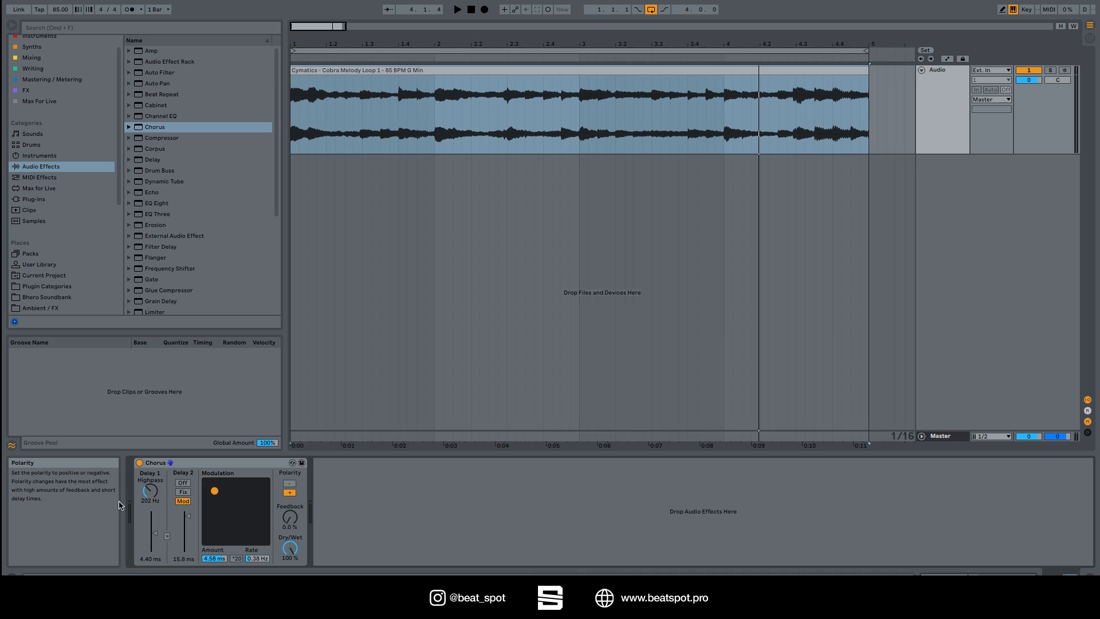
Switch the polarity to negative, audition the loop, and raise the feedback to 95 %
{"action": "left_click", "coordinate": [293, 483]}
{"action": "key", "text": "space"}
{"action": "key", "text": "space"}
{"action": "left_click_drag", "start_coordinate": [287, 526], "coordinate": [287, 447]}
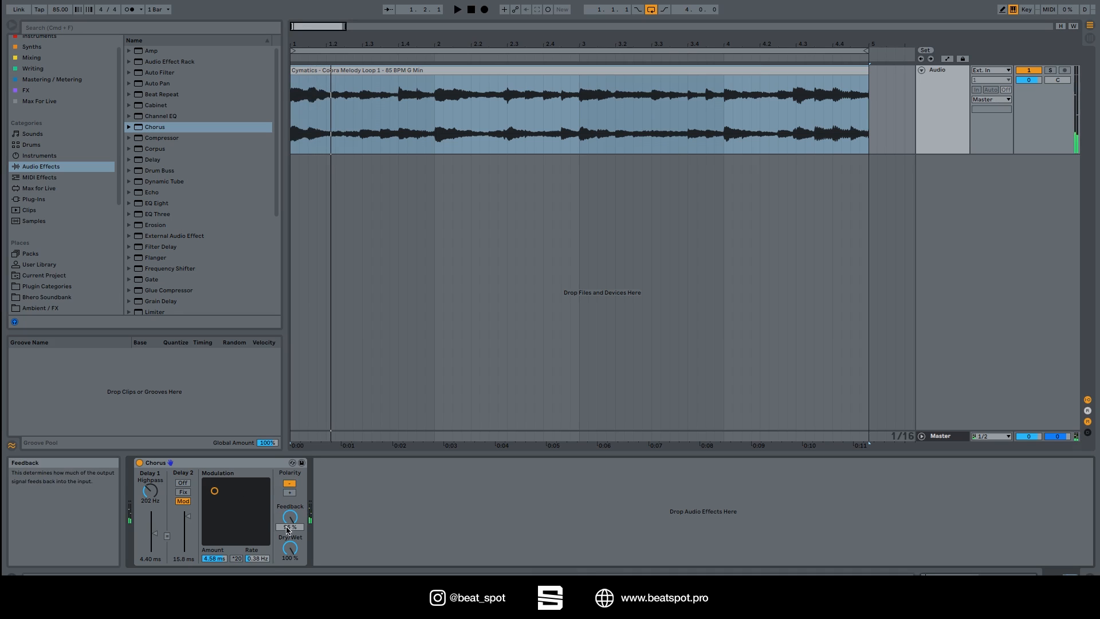
Set the modulation to 1.82 ms and 2.55 Hz, start playback, and switch the polarity to positive
{"action": "left_click_drag", "start_coordinate": [214, 491], "coordinate": [234, 512]}
{"action": "key", "text": "space"}
{"action": "left_click", "coordinate": [290, 492]}
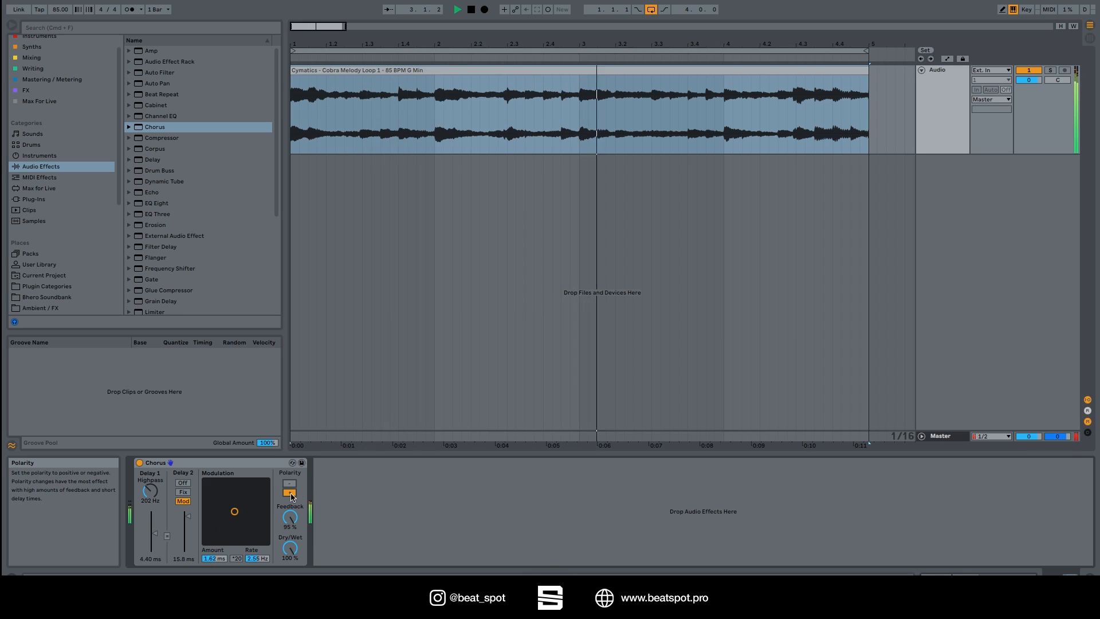
Compare both polarities with modulation at 3.89 ms and 6.92 Hz, ending on positive with 1.75 ms, 2.92 Hz and 28 % feedback
{"action": "left_click_drag", "start_coordinate": [234, 512], "coordinate": [256, 495]}
{"action": "left_click", "coordinate": [287, 485]}
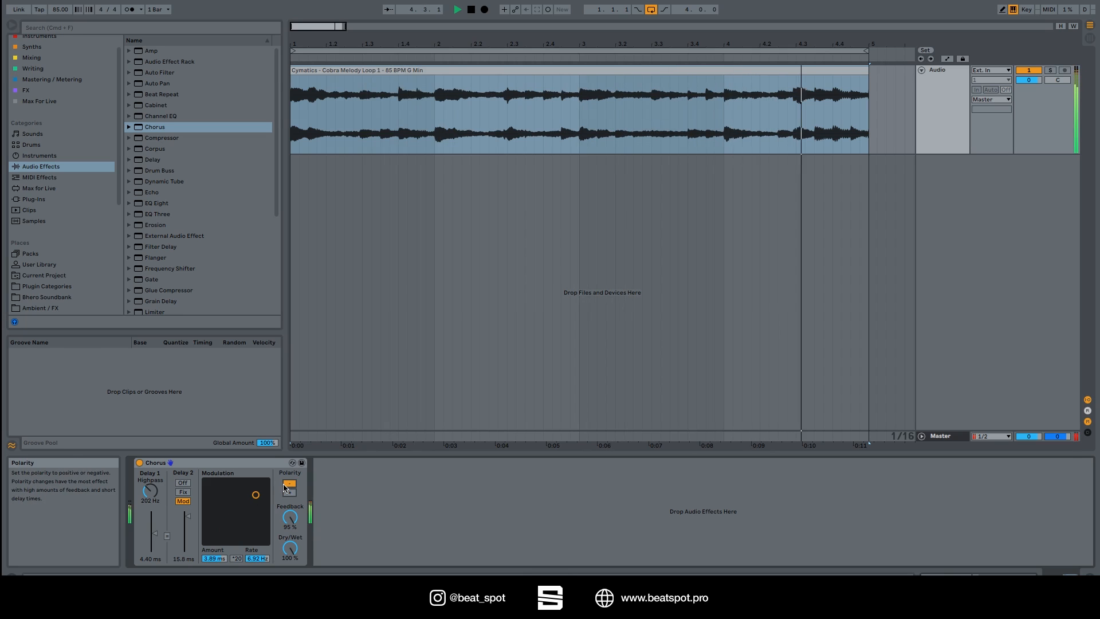
{"action": "left_click", "coordinate": [289, 493]}
{"action": "left_click_drag", "start_coordinate": [255, 494], "coordinate": [237, 510]}
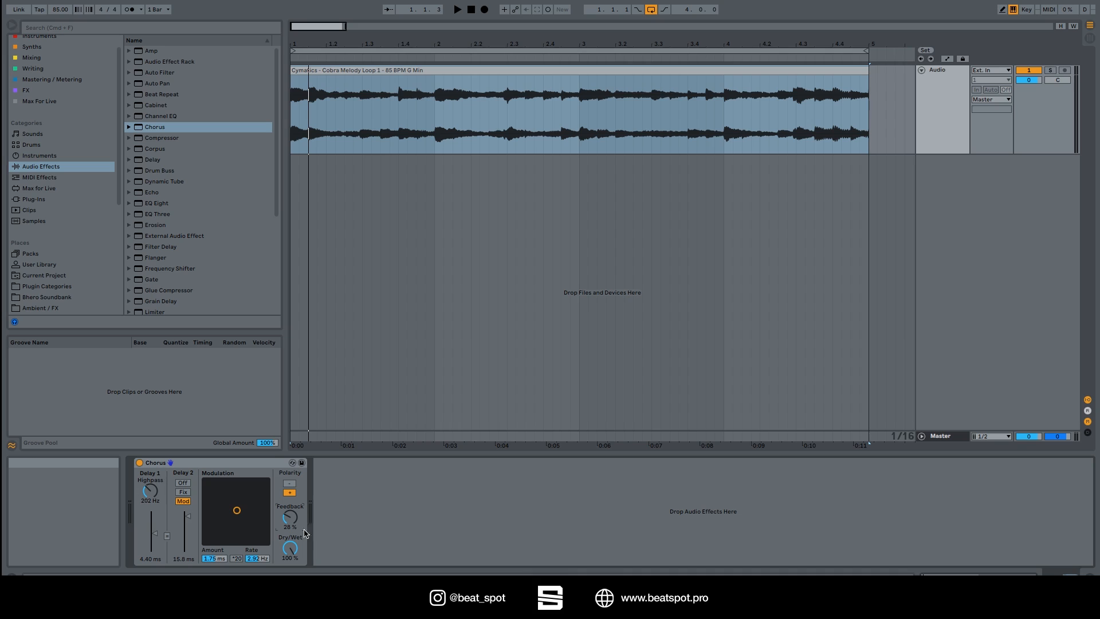
Vary the Chorus Dry/Wet while auditioning the loop, ending at 0.0 %
{"action": "mouse_move", "coordinate": [290, 548]}
{"action": "left_mouse_down"}
{"action": "mouse_move", "coordinate": [291, 573]}
{"action": "mouse_move", "coordinate": [291, 542]}
{"action": "left_mouse_up"}
{"action": "key", "text": "space"}
{"action": "key", "text": "space"}
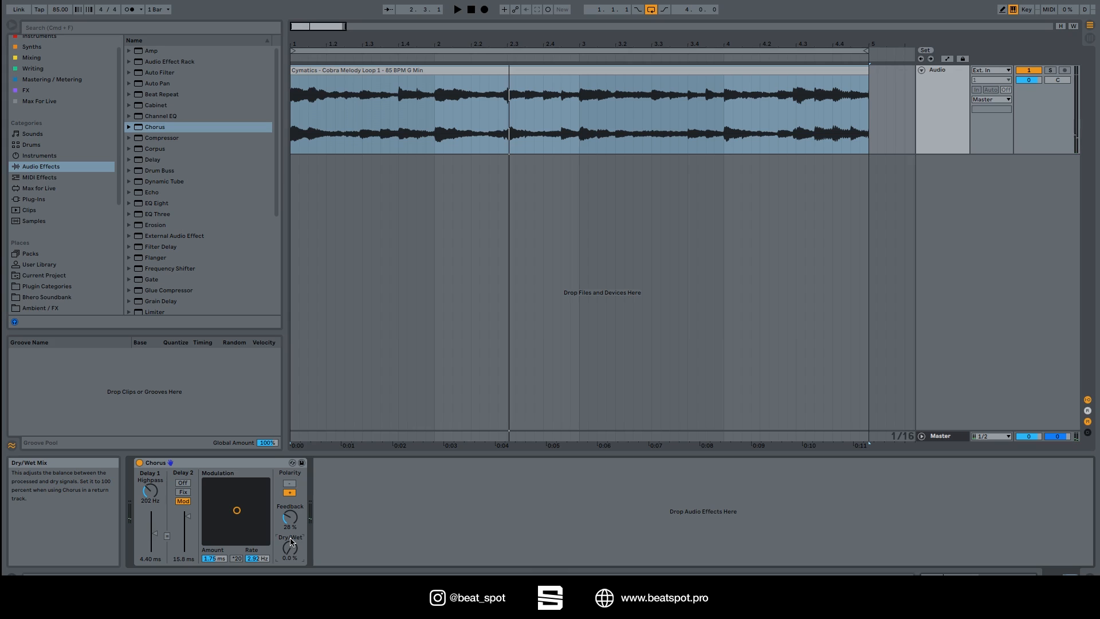